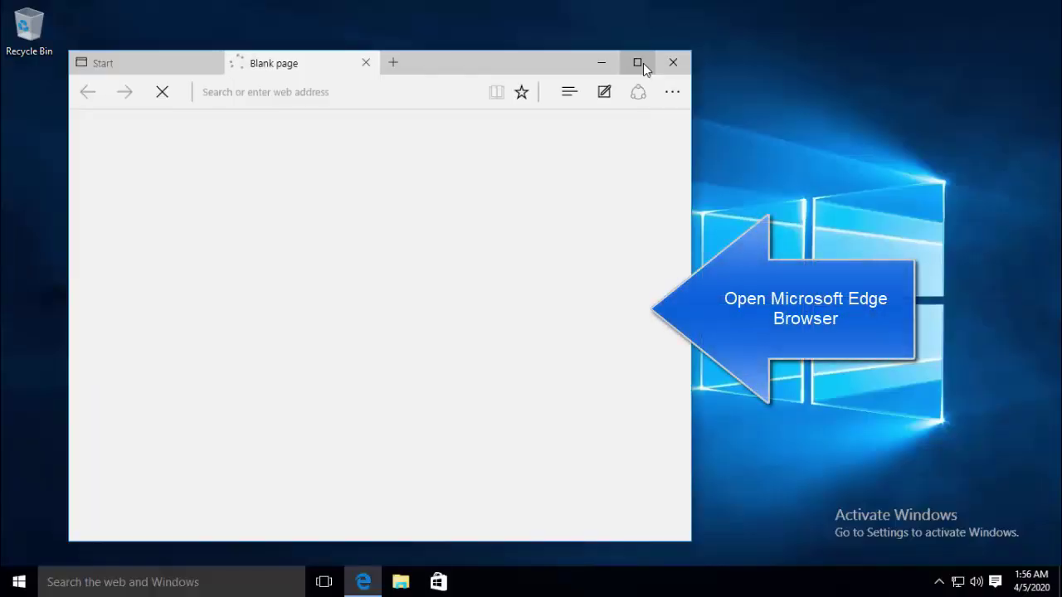
Maximize Edge, open Settings from the More actions menu, and scroll down to the theme, startup and reading options.
click(640, 63)
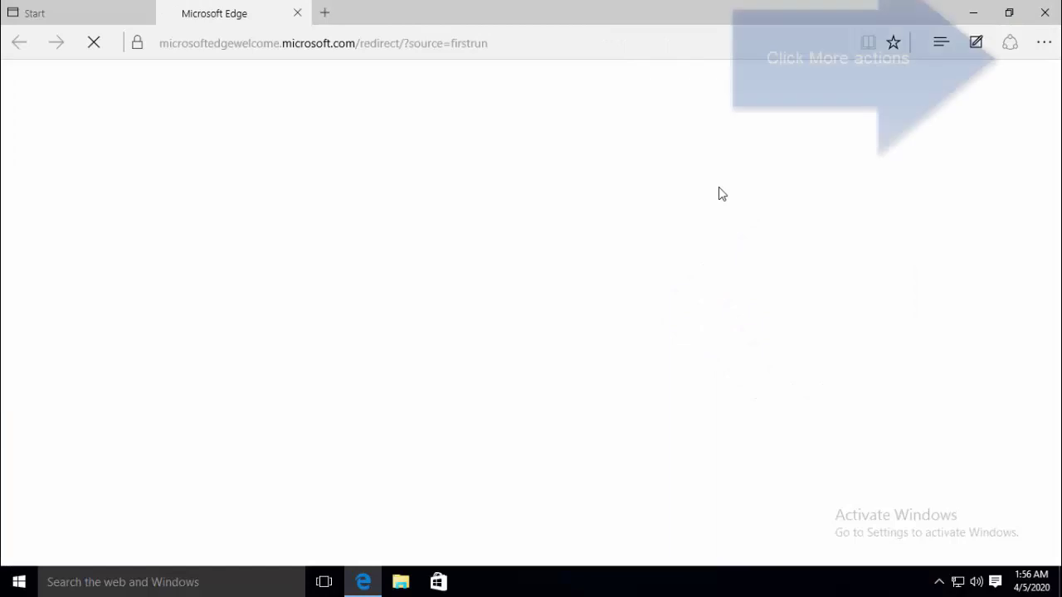
click(1042, 43)
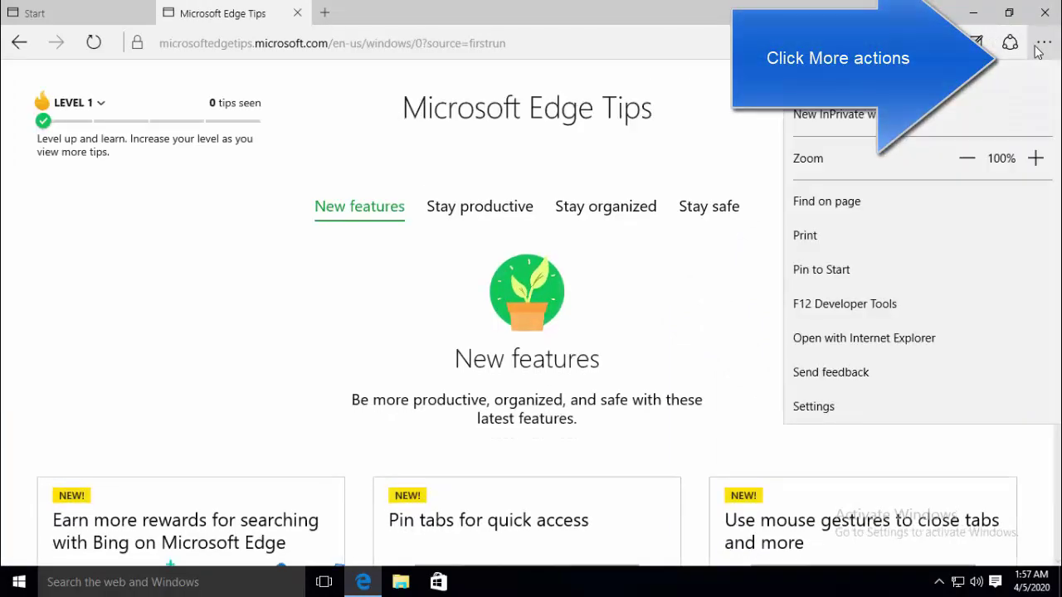
click(879, 405)
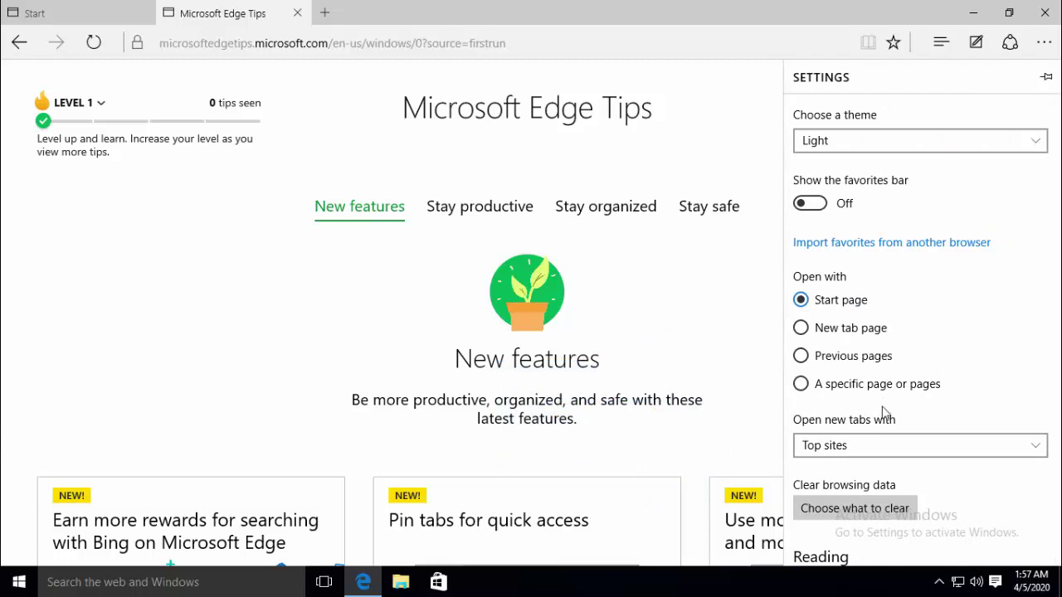
scroll(1001, 345, down, 3)
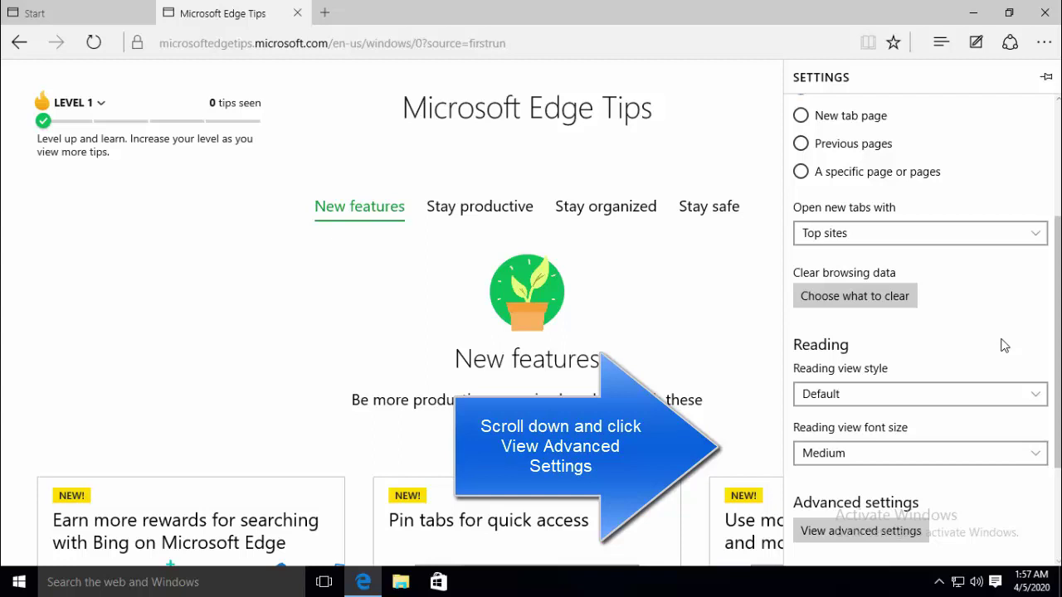
scroll(1001, 346, down, 3)
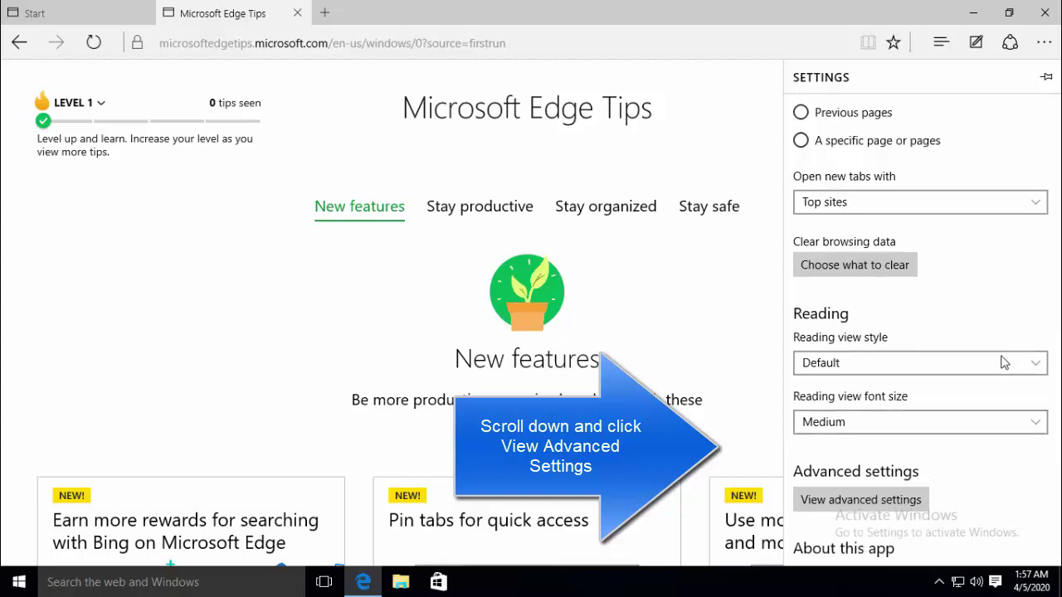
Review Edge's advanced settings, leaving Block pop-ups On, then dismiss the settings panel.
click(922, 375)
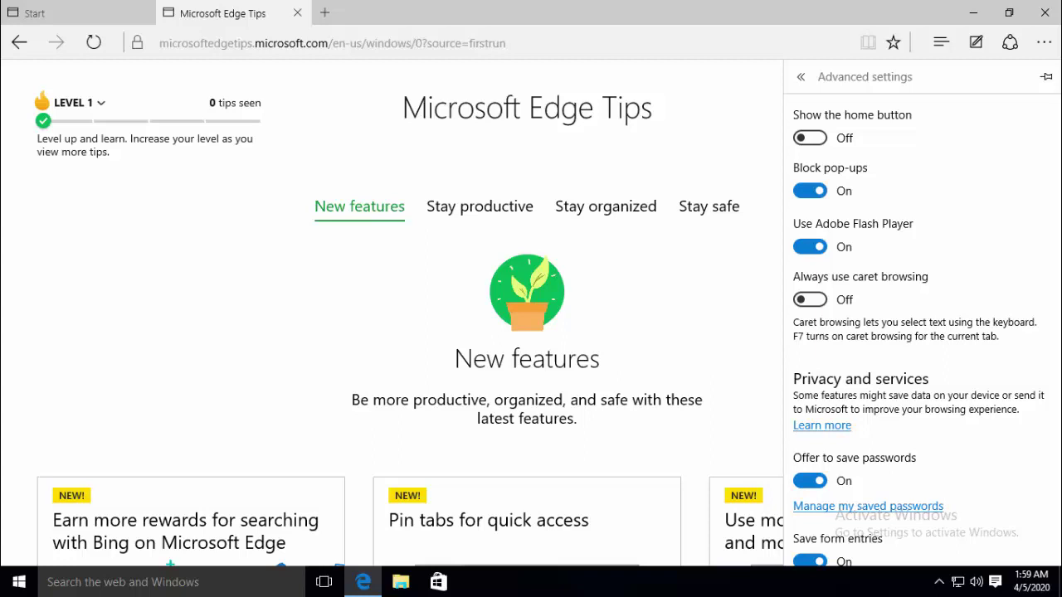
click(686, 65)
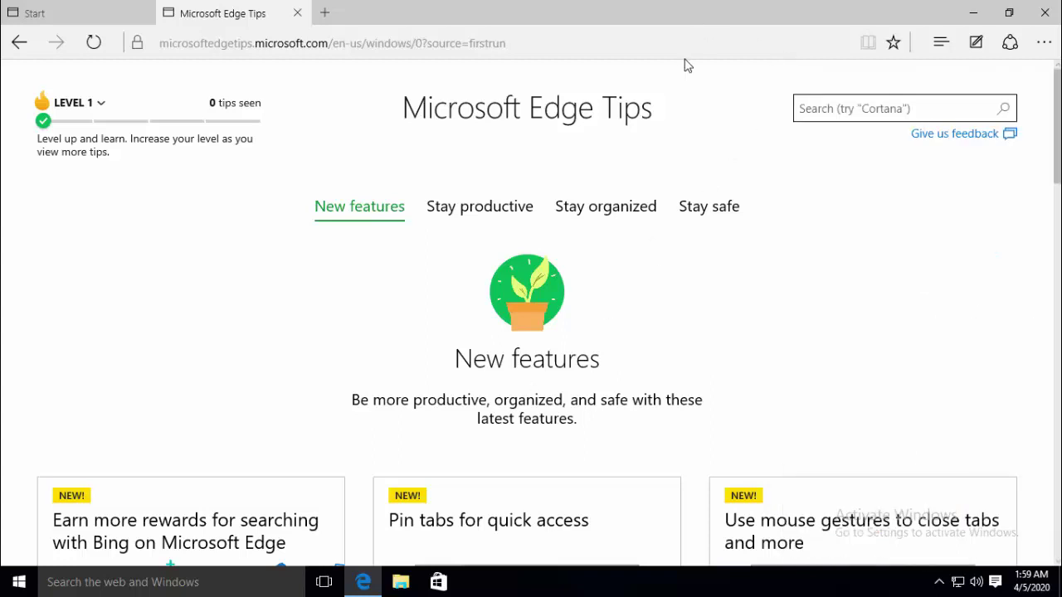
click(703, 37)
text(https://getadblock.com/edge/)
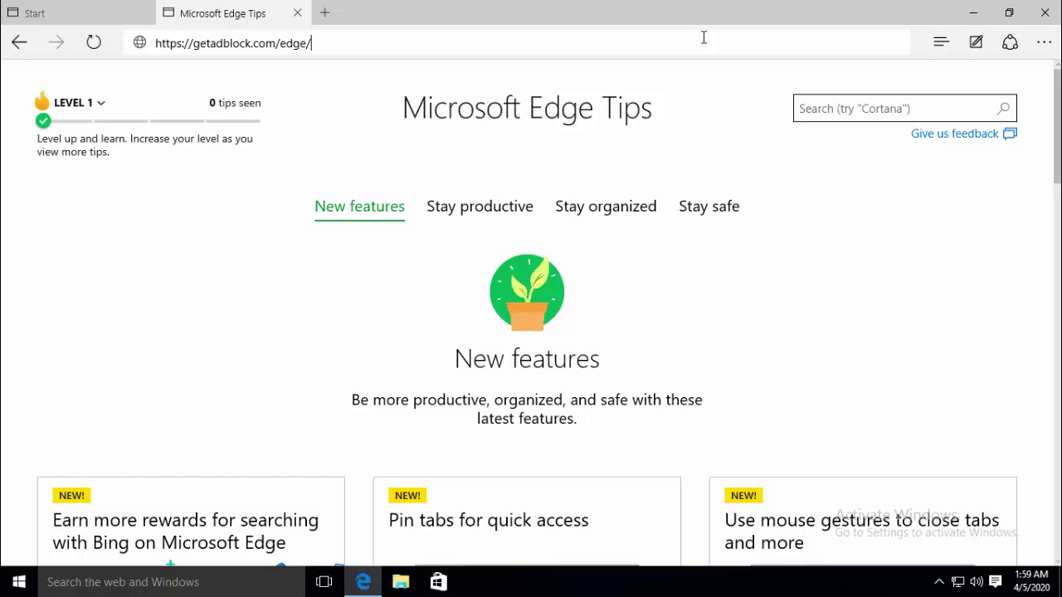
key(Return)
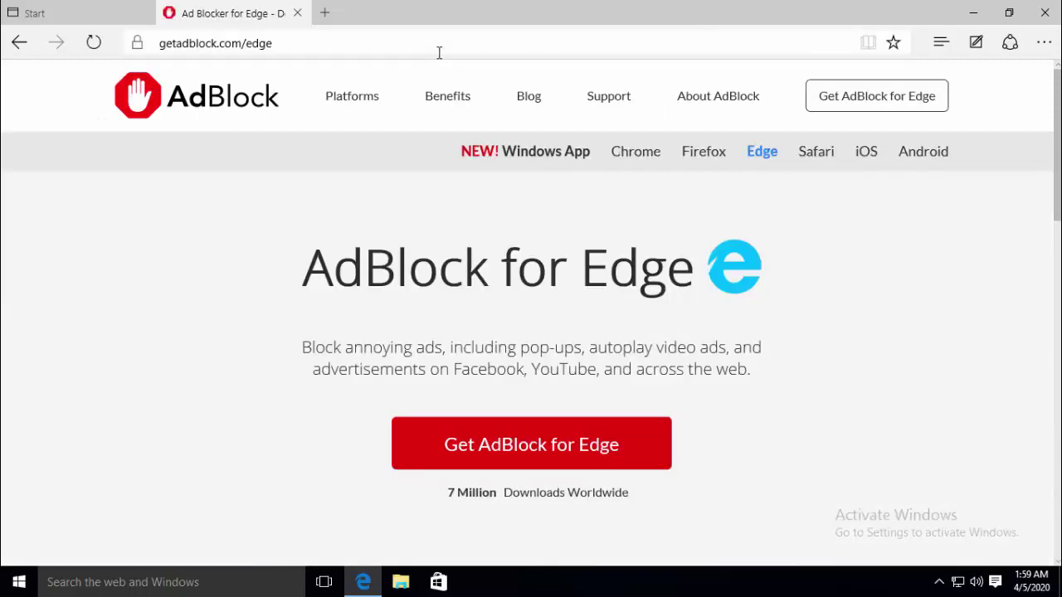
click(516, 442)
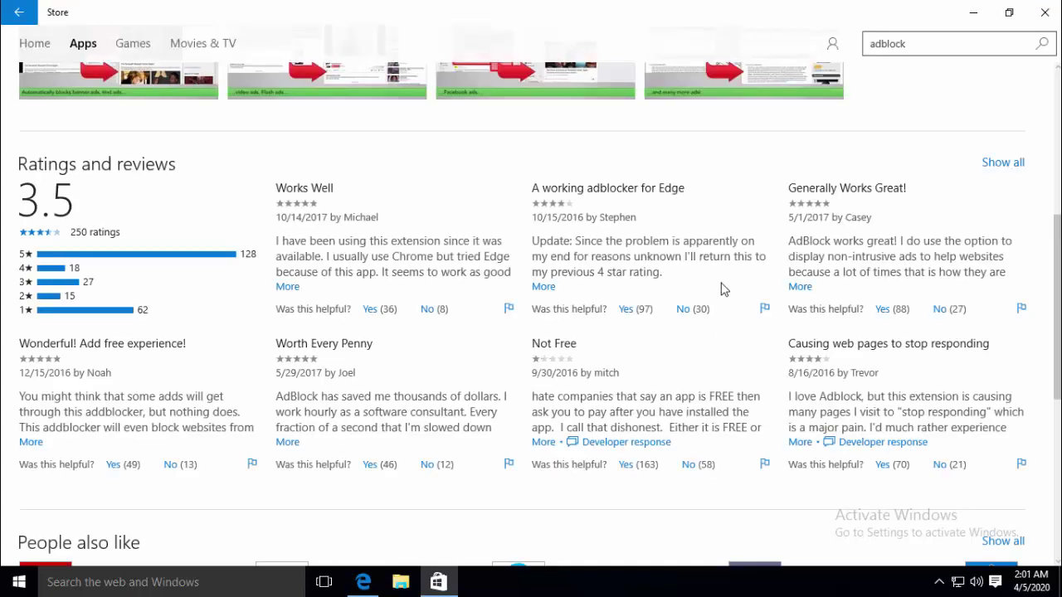
Scroll to the top of the AdBlock Store listing, then close Microsoft Store.
scroll(730, 282, up, 5)
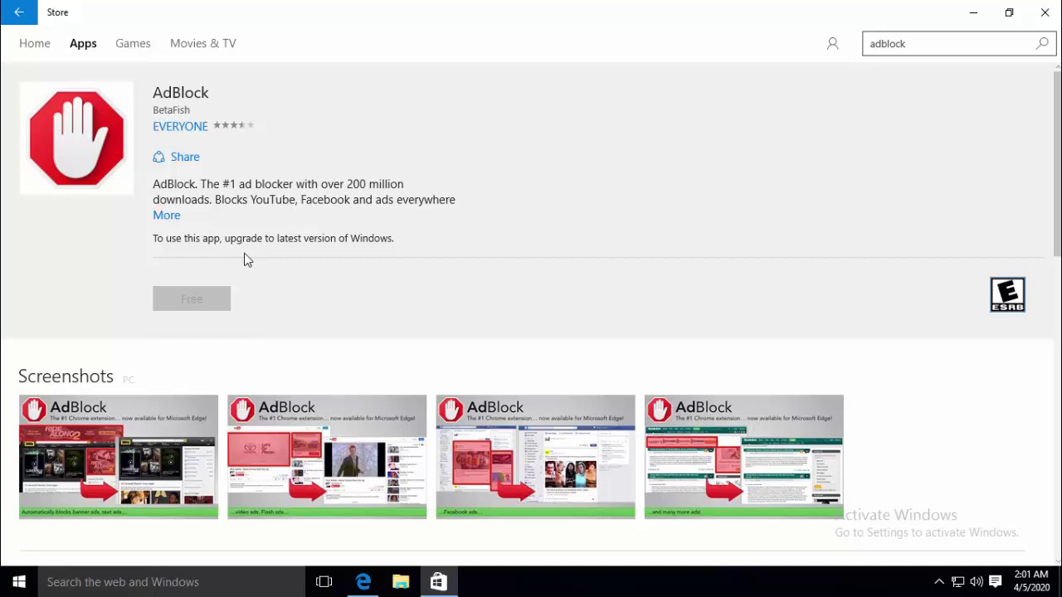
click(1045, 12)
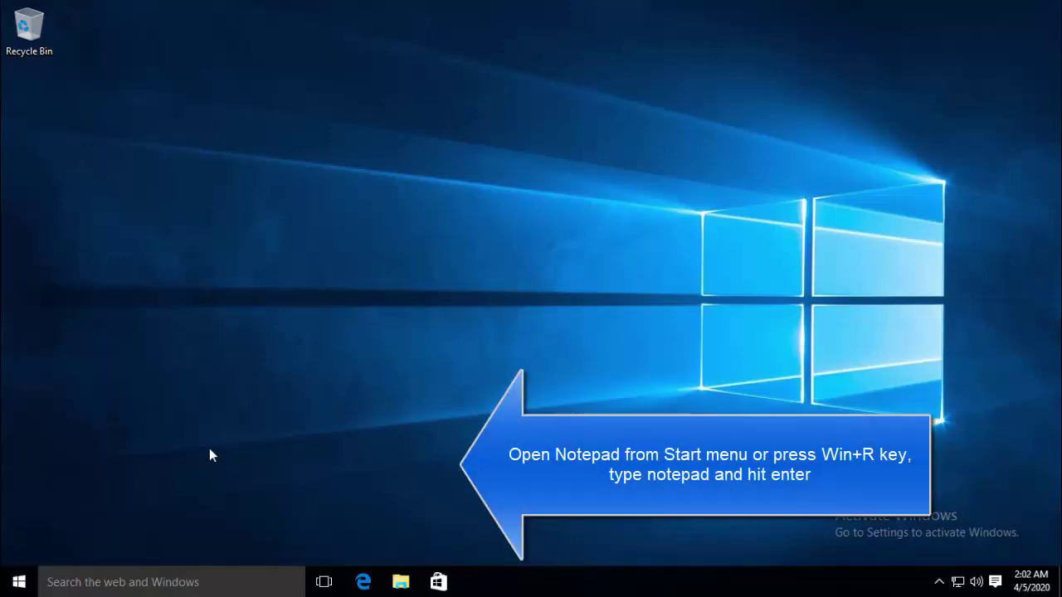
Launch Notepad from the Run box with 'notepad', then close the empty window.
key(super+r)
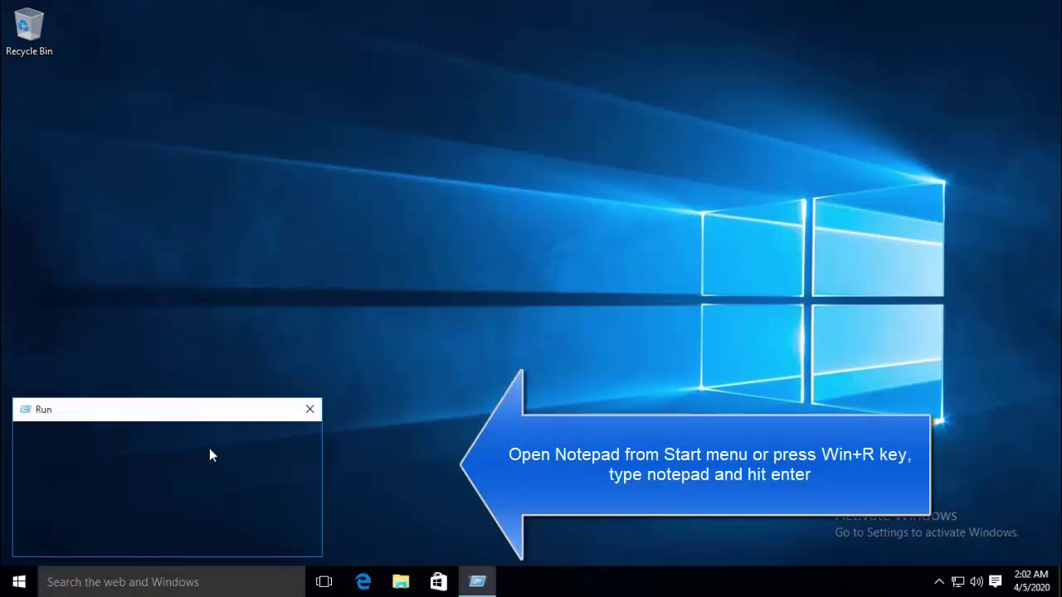
text(notepad)
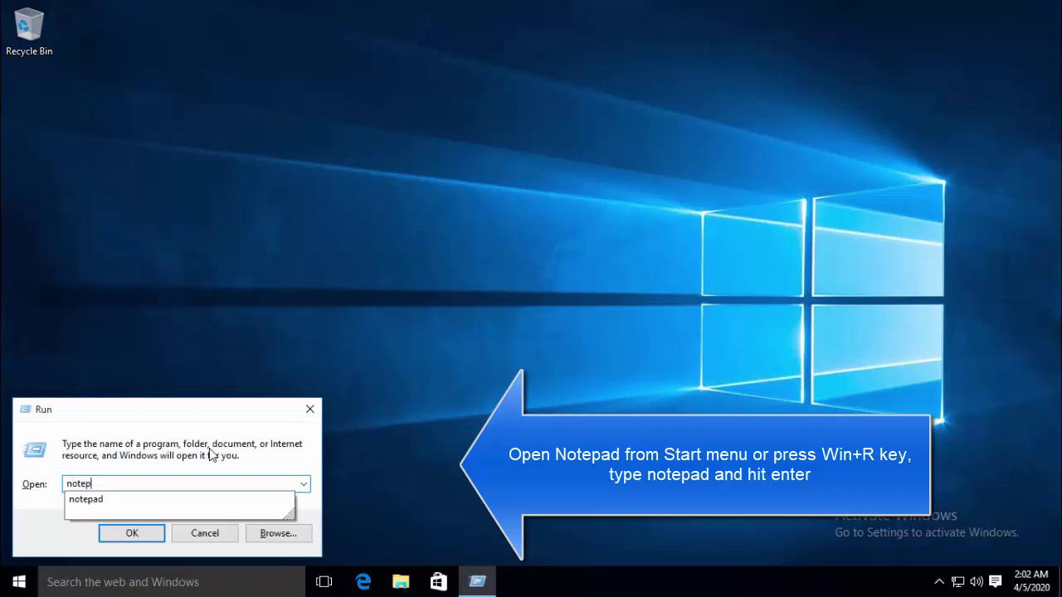
key(Return)
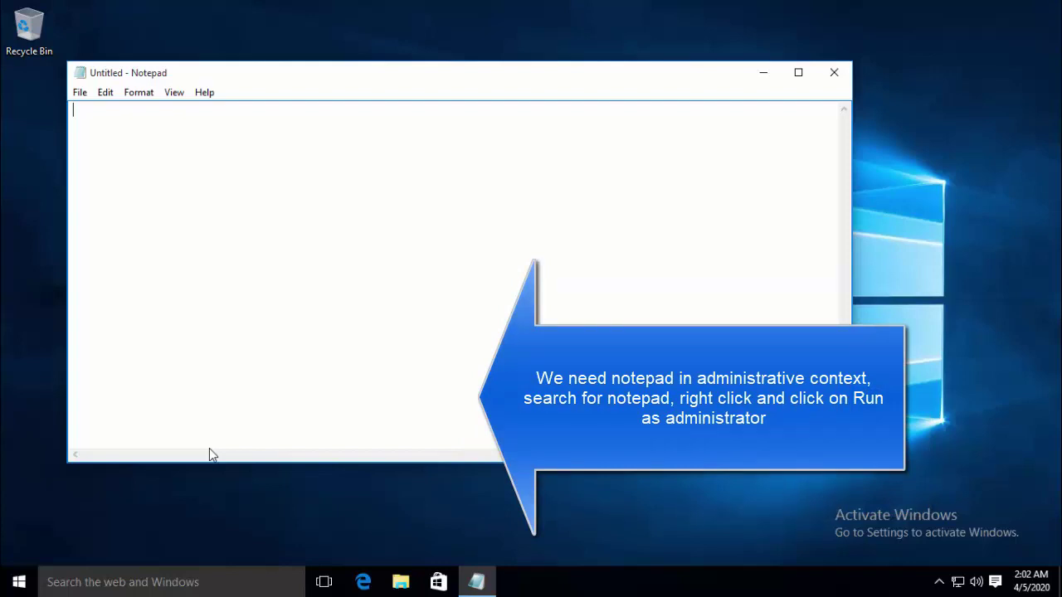
key(alt+F4)
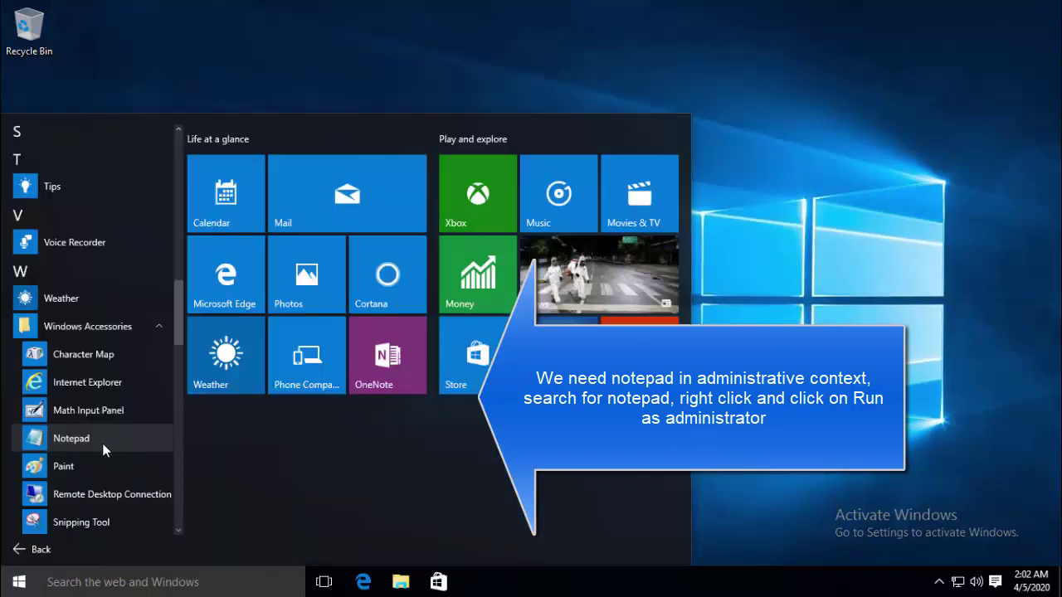
Run Notepad as administrator from the Start menu and approve the UAC prompt.
right_click(102, 444)
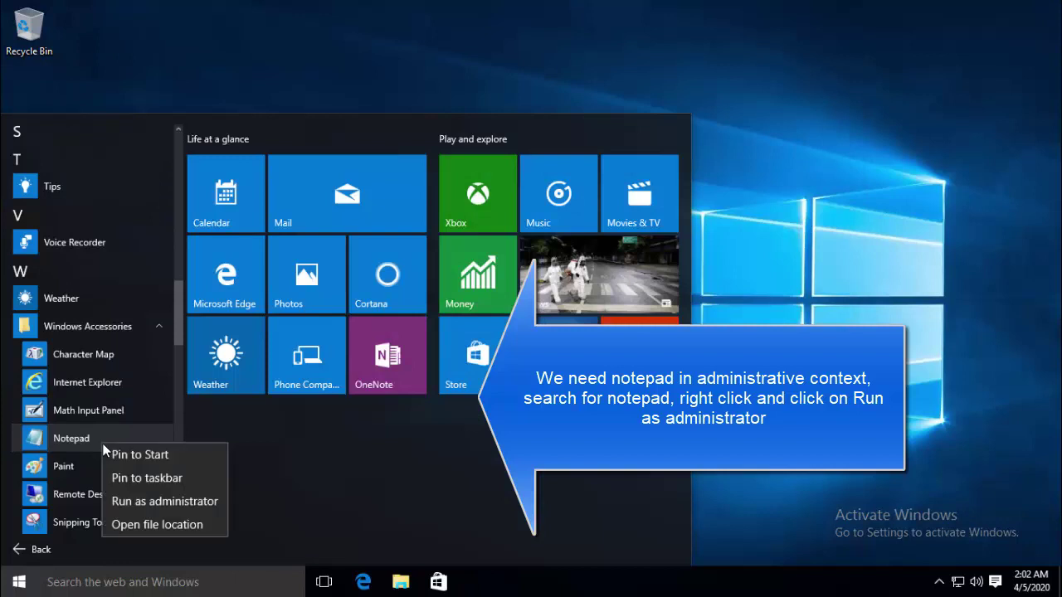
click(158, 503)
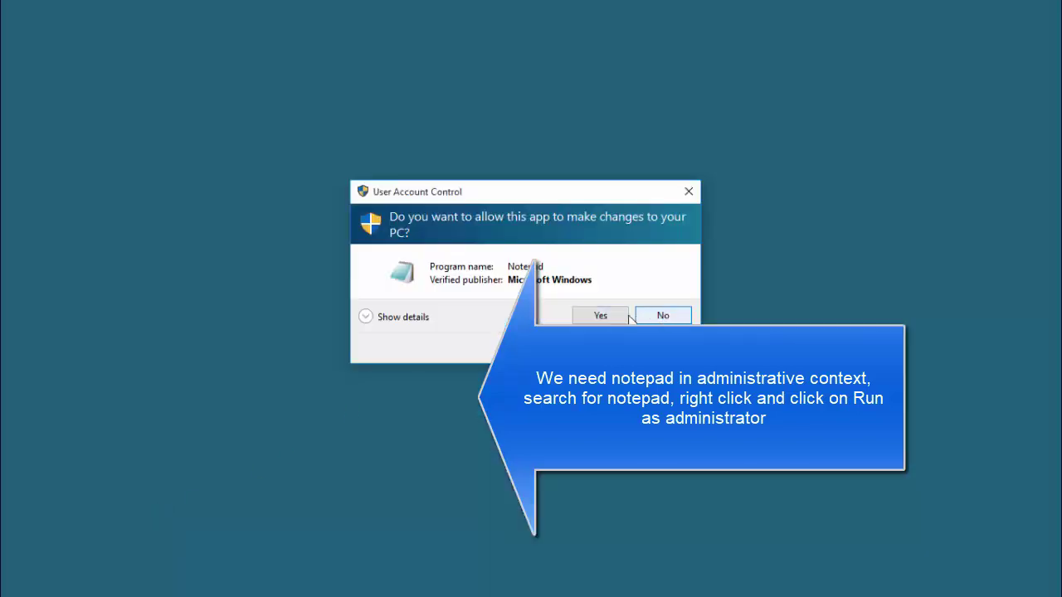
click(600, 319)
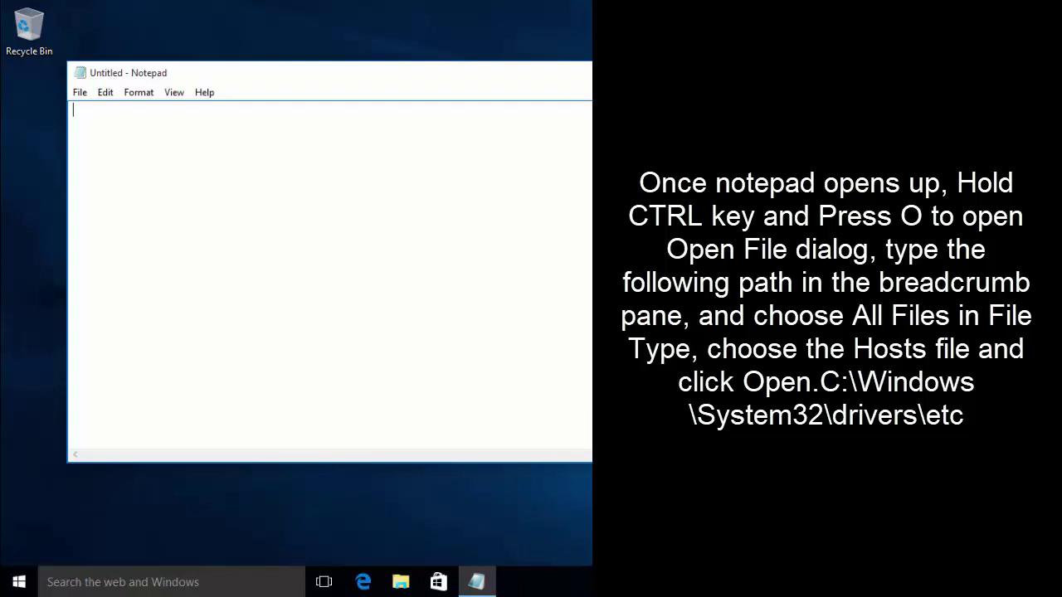
Open the file 'hosts' from C:\Windows\System32\drivers\etc in Notepad.
key(ctrl+o)
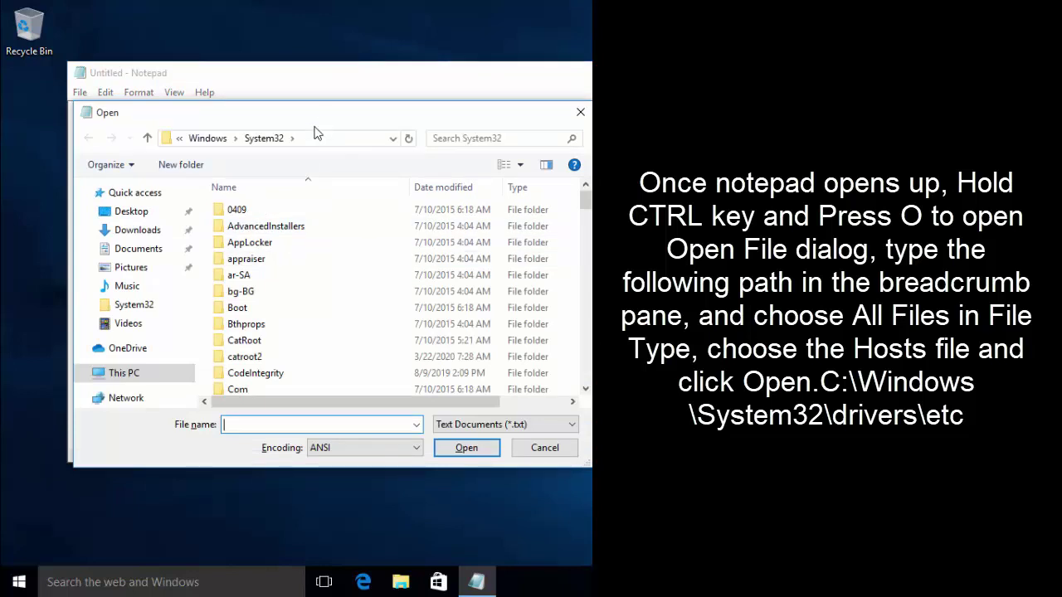
click(313, 279)
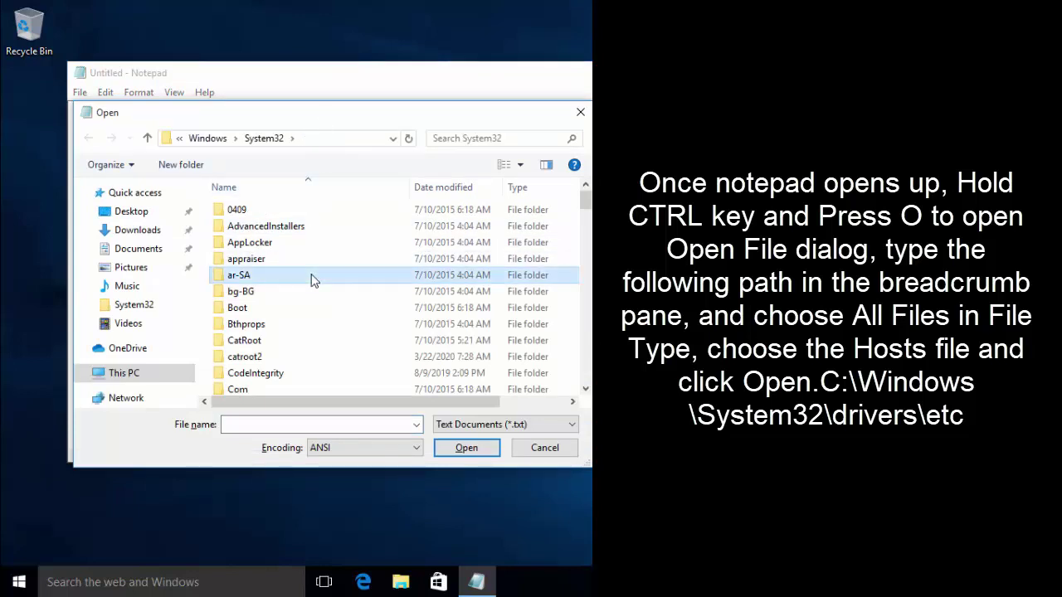
text(dr)
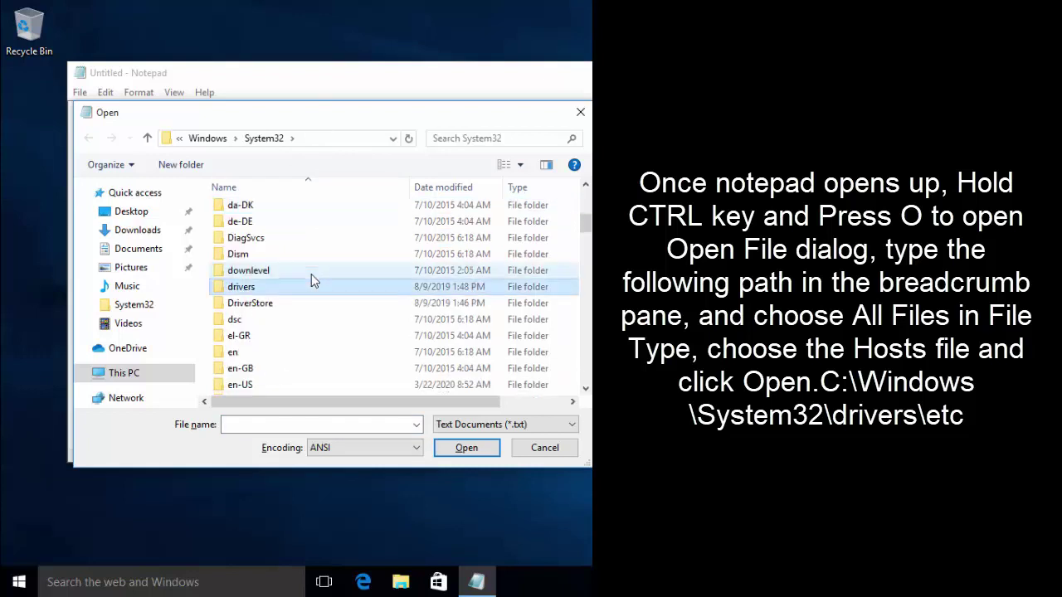
double_click(358, 302)
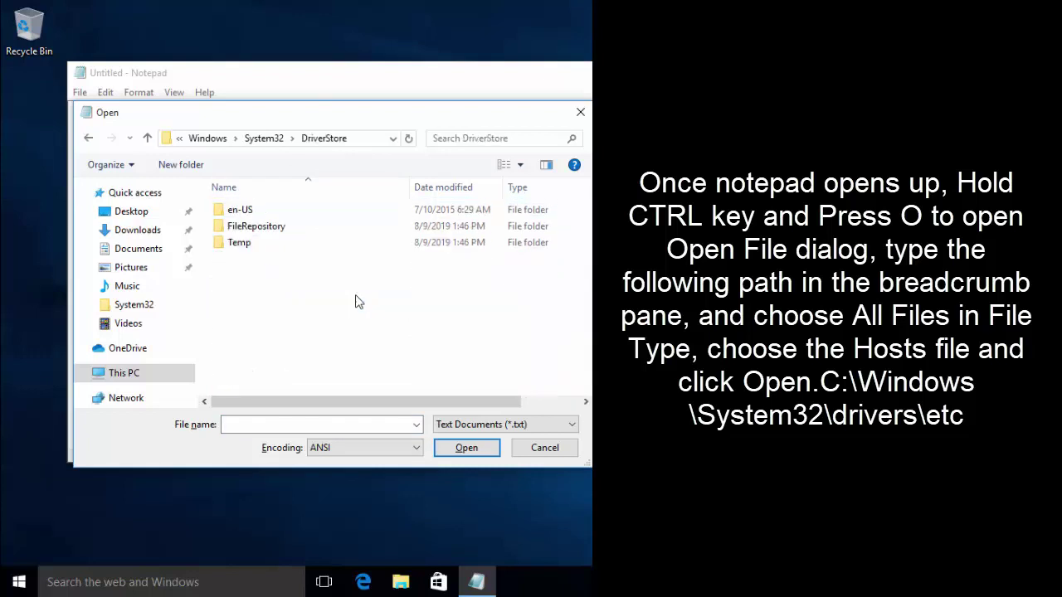
key(BackSpace)
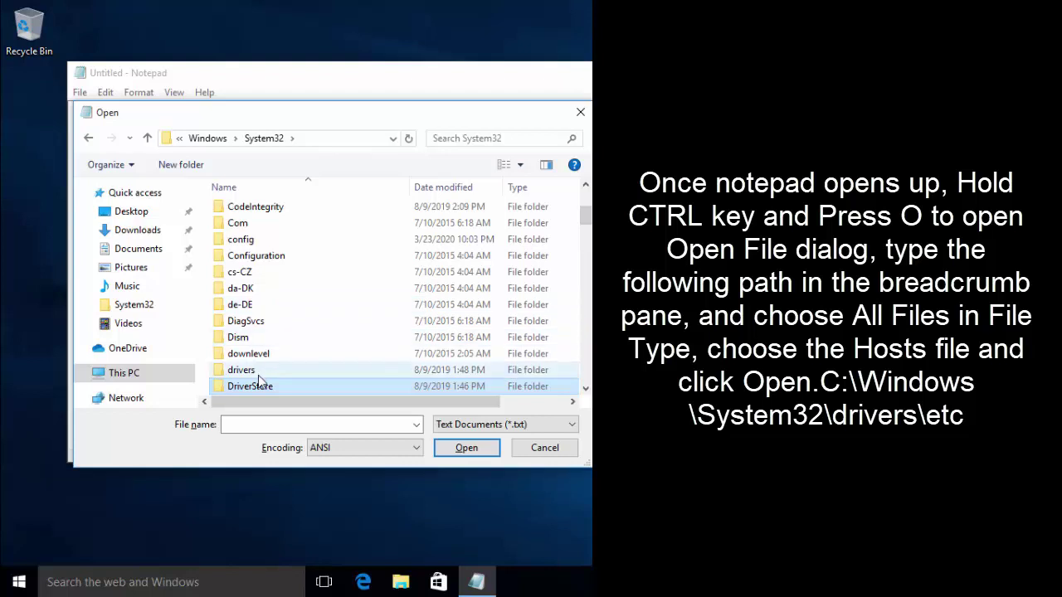
double_click(258, 372)
double_click(279, 229)
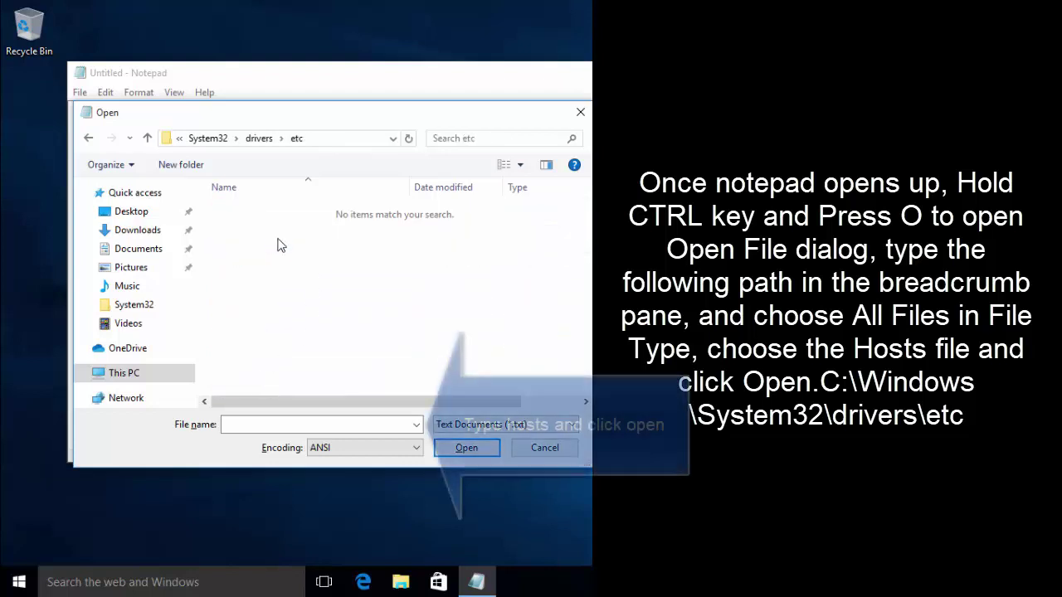
click(287, 426)
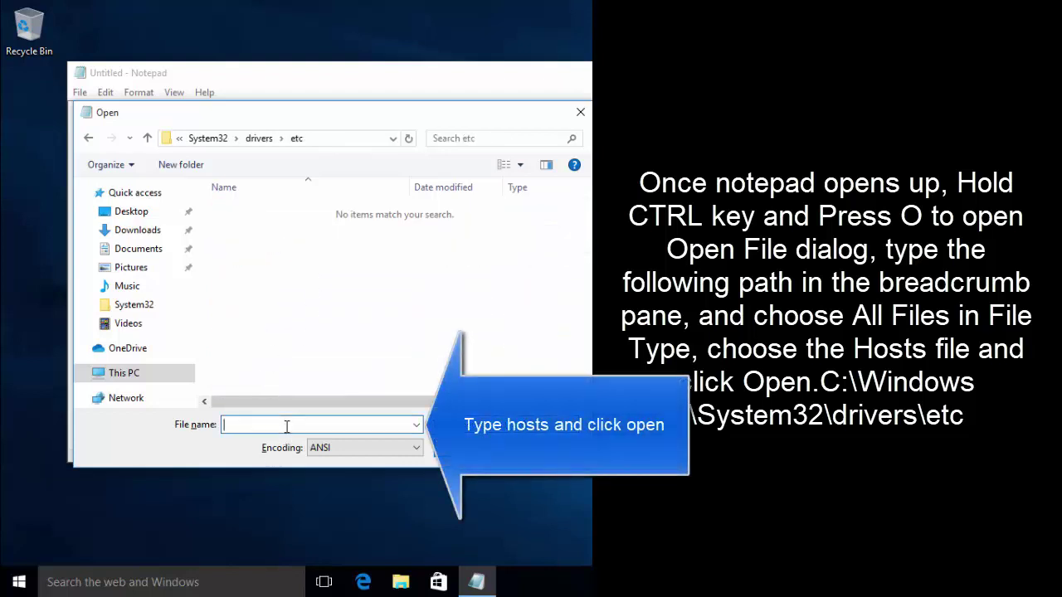
text(hosts)
key(Return)
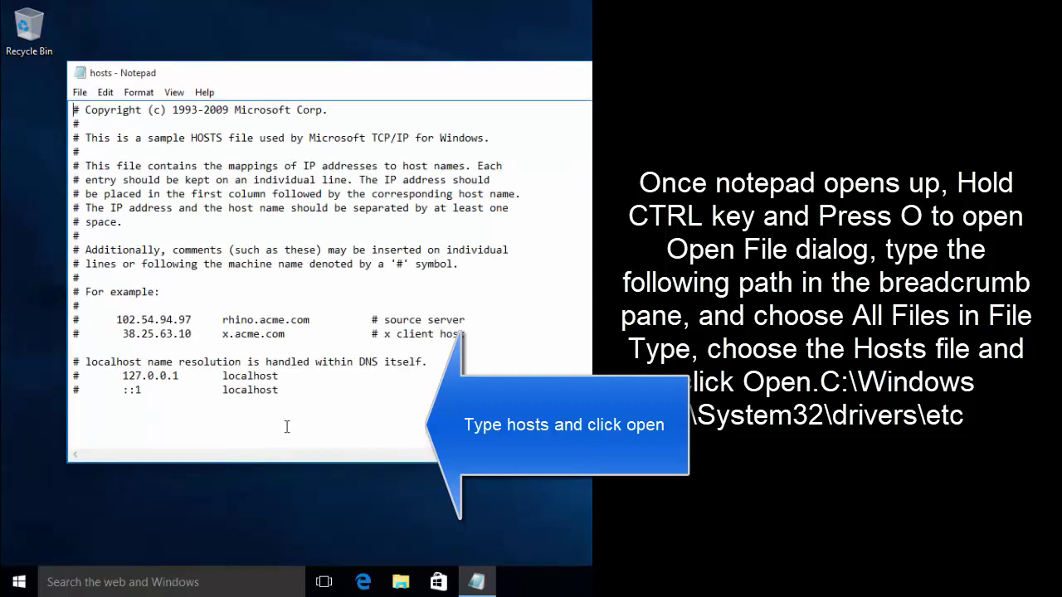
Append '0.0.0.0 fr.a2dfp.net', '0.0.0.0 m.fr.a2dfp.net' and '0.0.0.0 mfr.a2dfp.net' on separate lines.
key(Down)
key(Down)
key(Down)
key(Down)
key(Down)
key(Down)
key(Down)
key(Down)
key(Down)
key(Down)
key(Down)
key(Down)
key(Down)
key(Down)
key(Down)
key(Down)
key(Down)
key(Down)
key(Down)
key(Down)
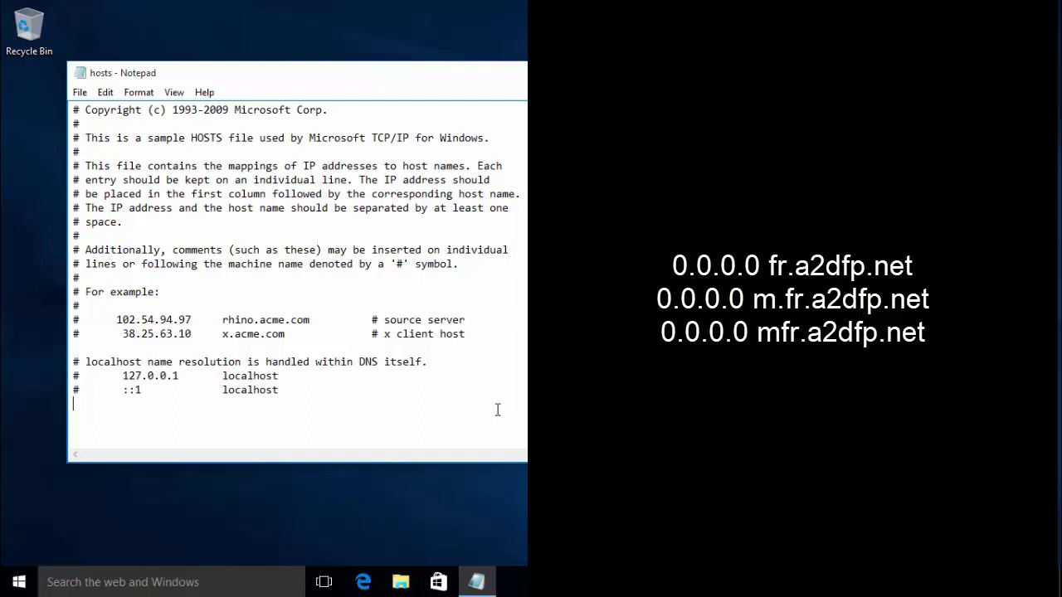
text(.0.0.0 fr.a2dfp.net)
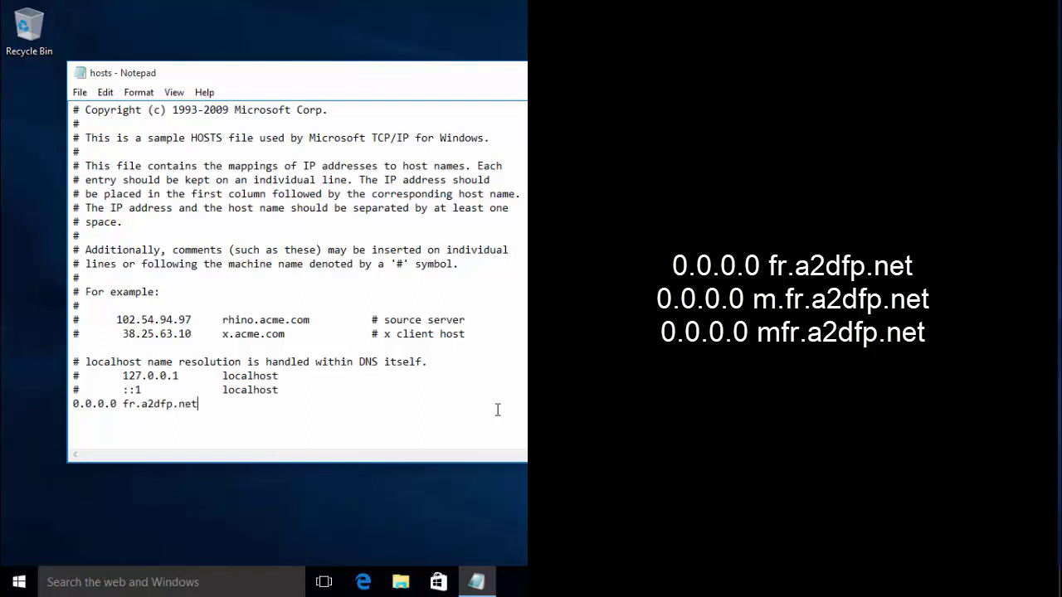
key(Return)
text(0.0.0.0 m.fr.a2df)
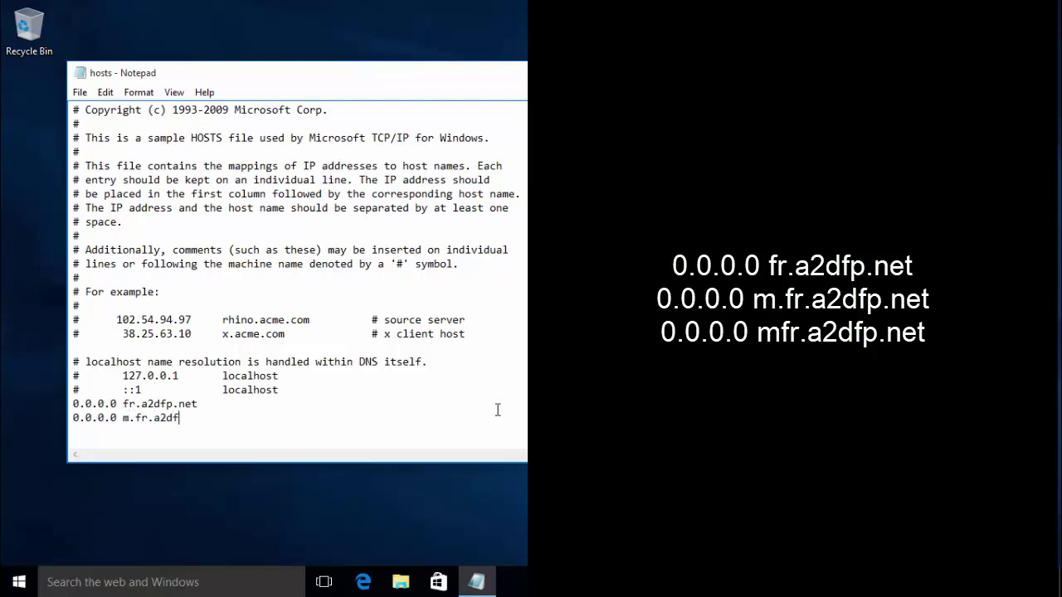
text(p.net)
key(Return)
text(0.0.0.0 mfr.a2)
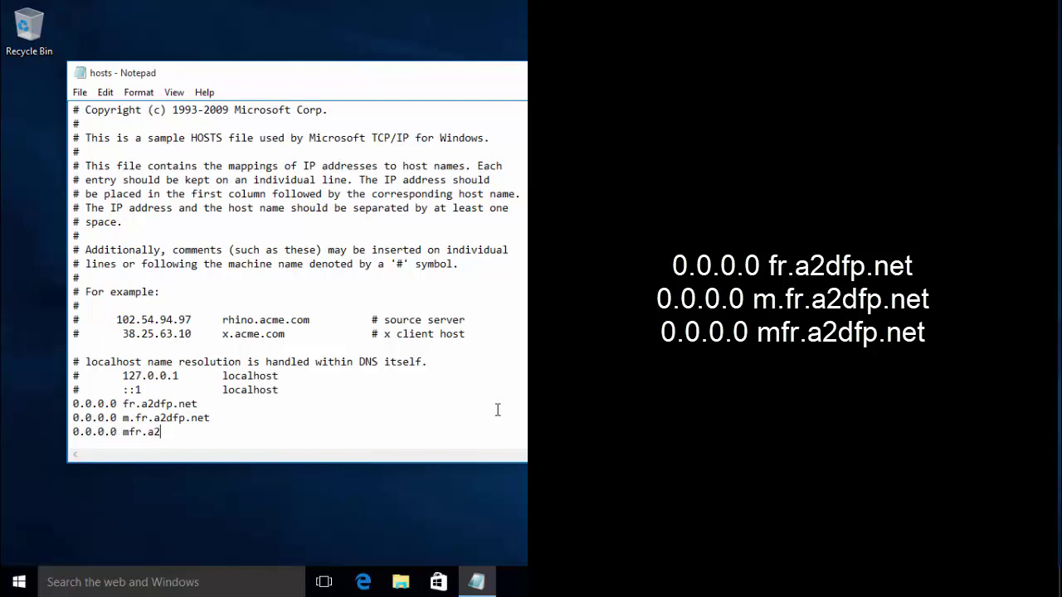
text(dfp.net)
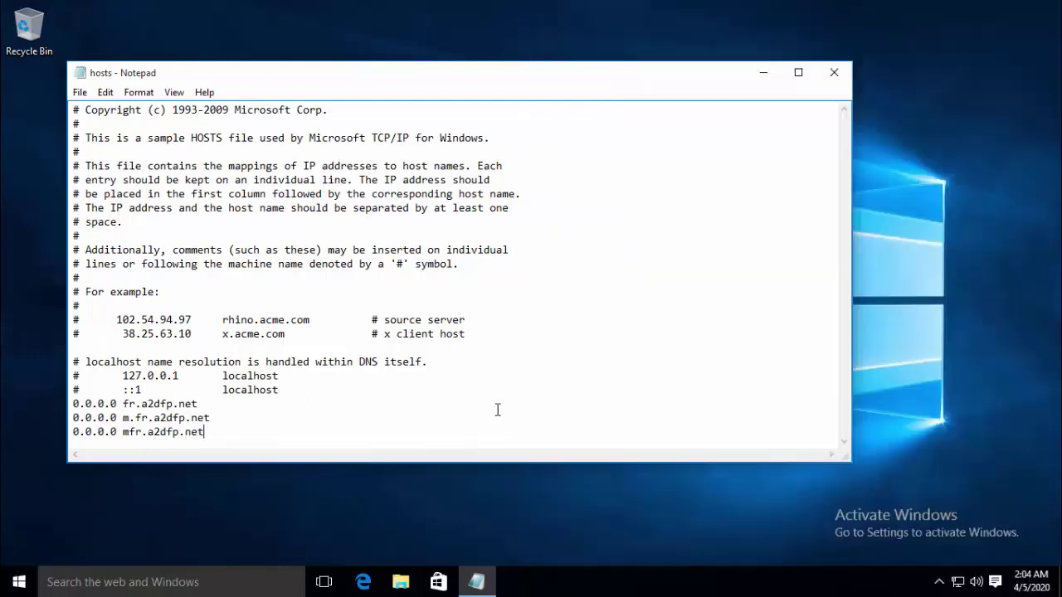